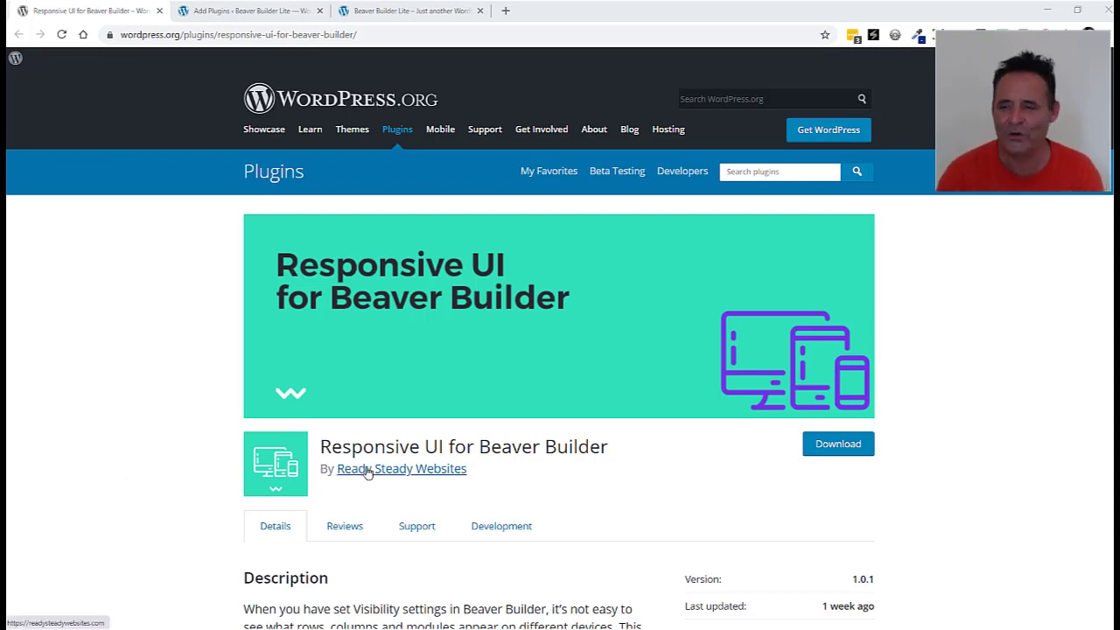
Scroll the Responsive UI for Beaver Builder plugin page down to its Description and Screenshots
{"action": "scroll", "coordinate": [1102, 230], "scroll_direction": "down", "scroll_amount": 2}
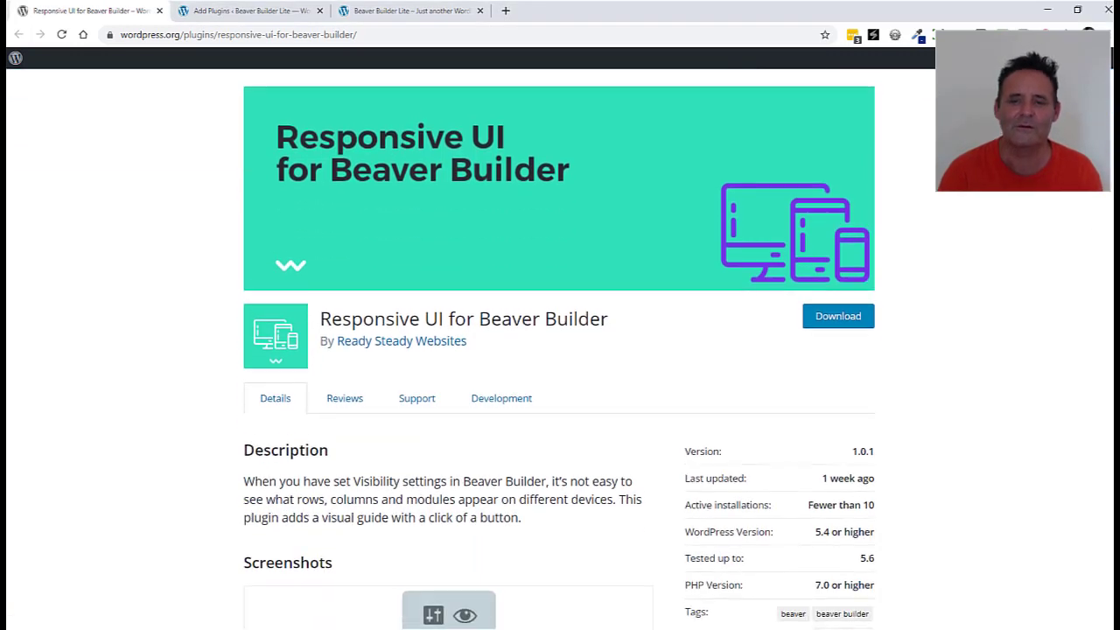
{"action": "scroll", "coordinate": [559, 349], "scroll_direction": "down", "scroll_amount": 2}
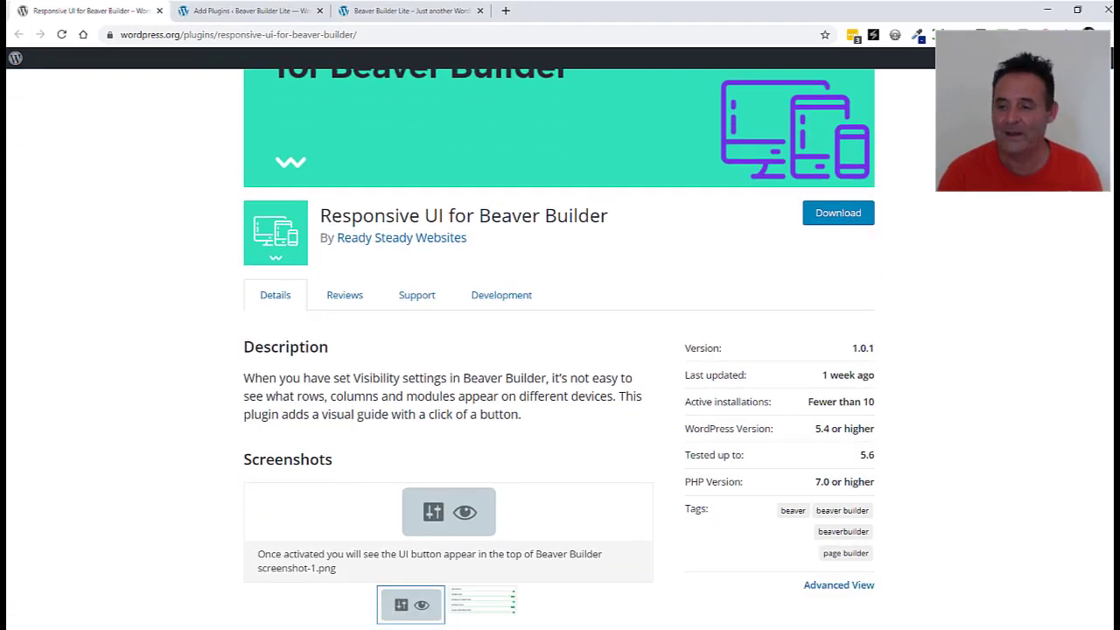
{"action": "scroll", "coordinate": [884, 336], "scroll_direction": "down", "scroll_amount": 1}
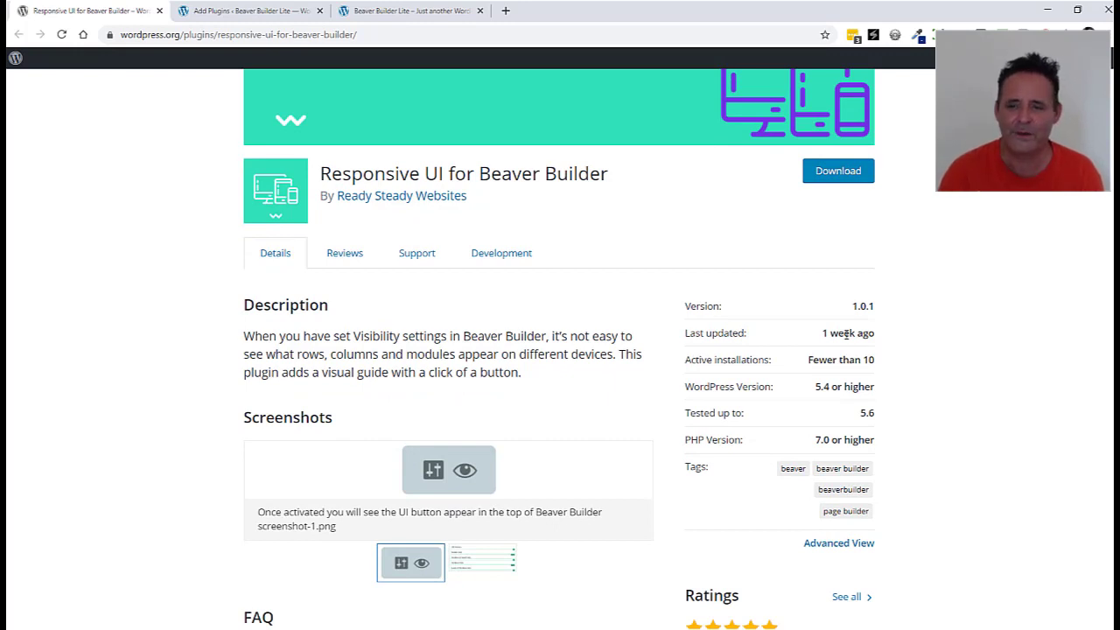
In the Blend page editor, confirm the hero row's breakpoint is Large & Medium Devices Only
{"action": "left_click", "coordinate": [373, 12]}
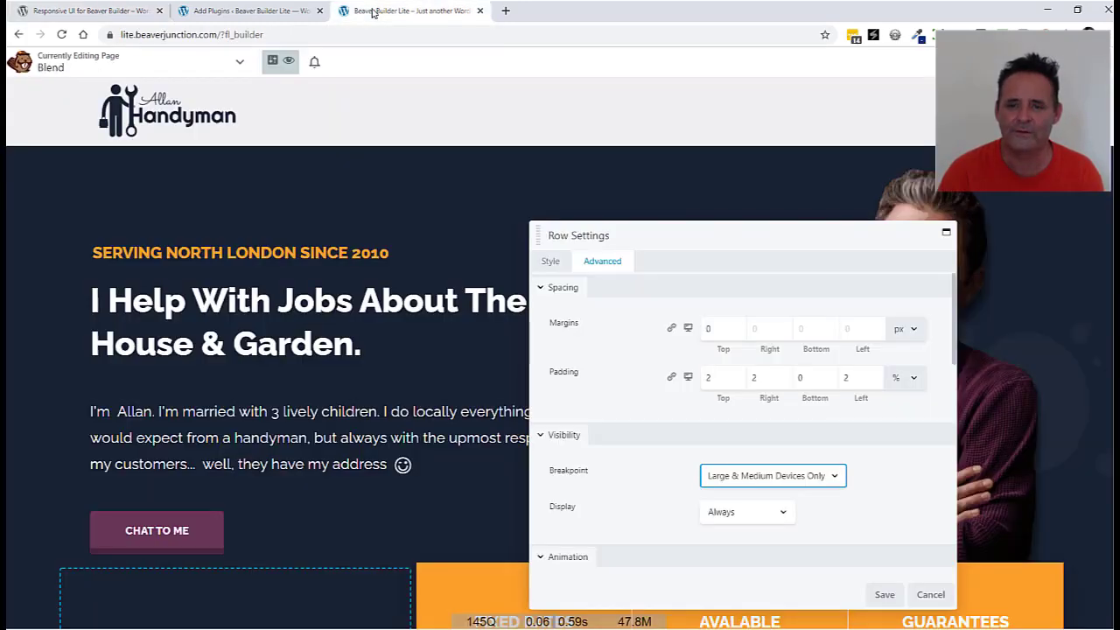
{"action": "left_click", "coordinate": [835, 478]}
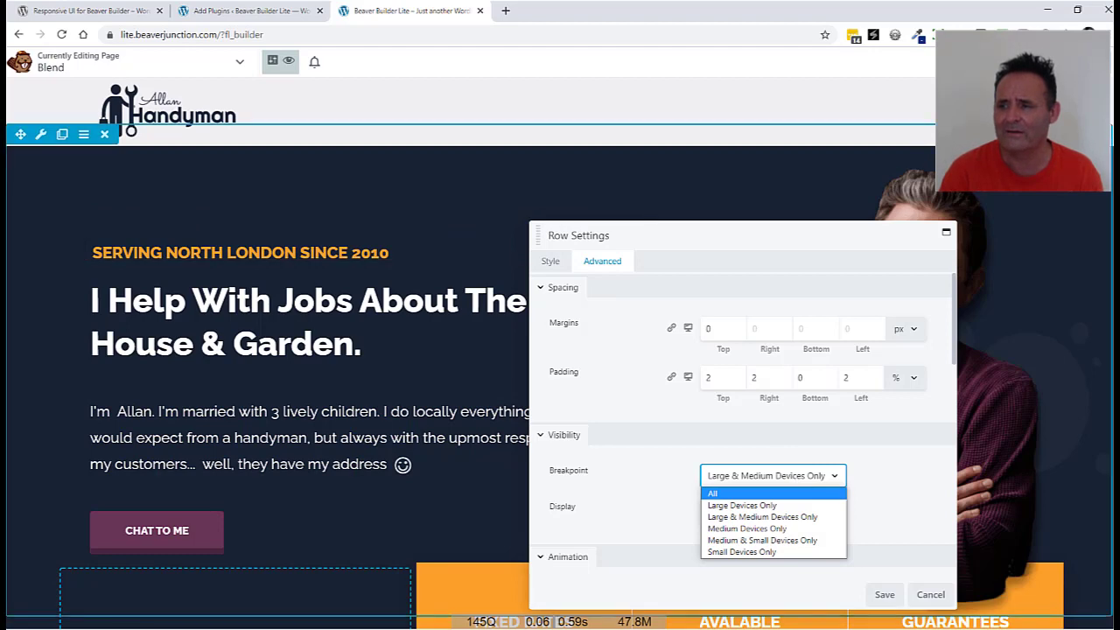
{"action": "scroll", "coordinate": [700, 188], "scroll_direction": "down", "scroll_amount": 3}
{"action": "scroll", "coordinate": [262, 350], "scroll_direction": "down", "scroll_amount": 3}
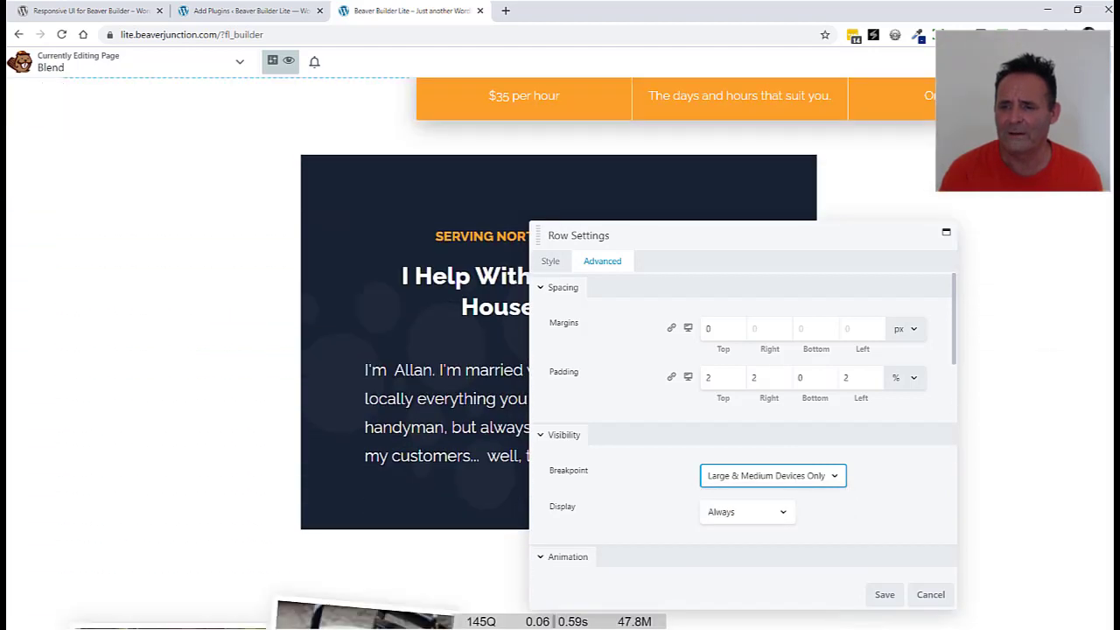
{"action": "left_click_drag", "start_coordinate": [828, 232], "coordinate": [905, 360]}
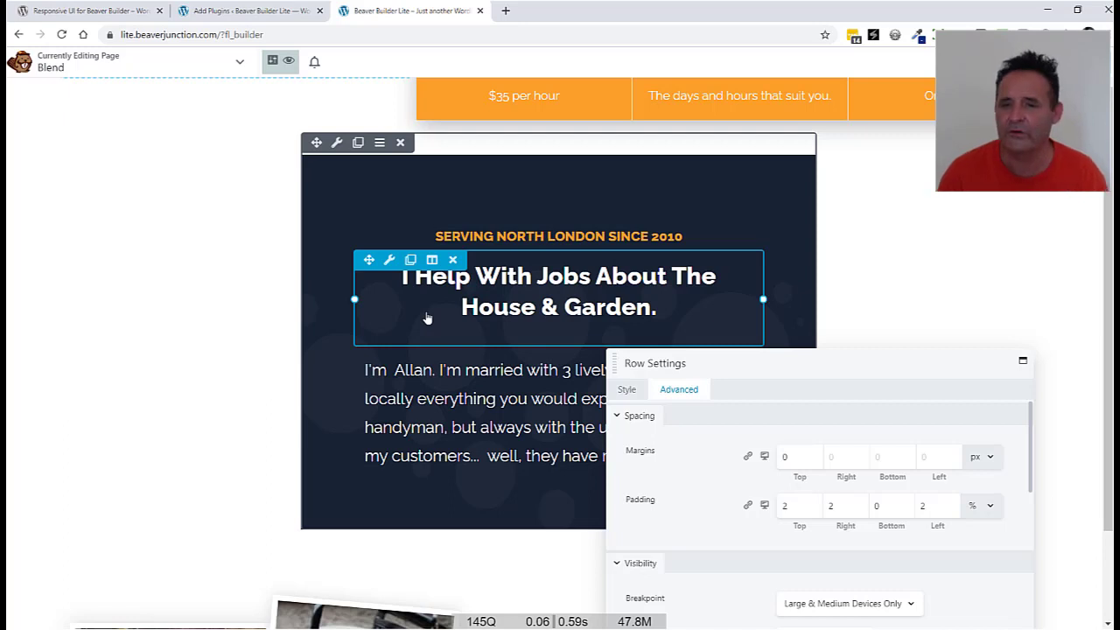
Preview the hero at medium and small device widths, exit to desktop, then go to Add Plugins
{"action": "key", "text": "r"}
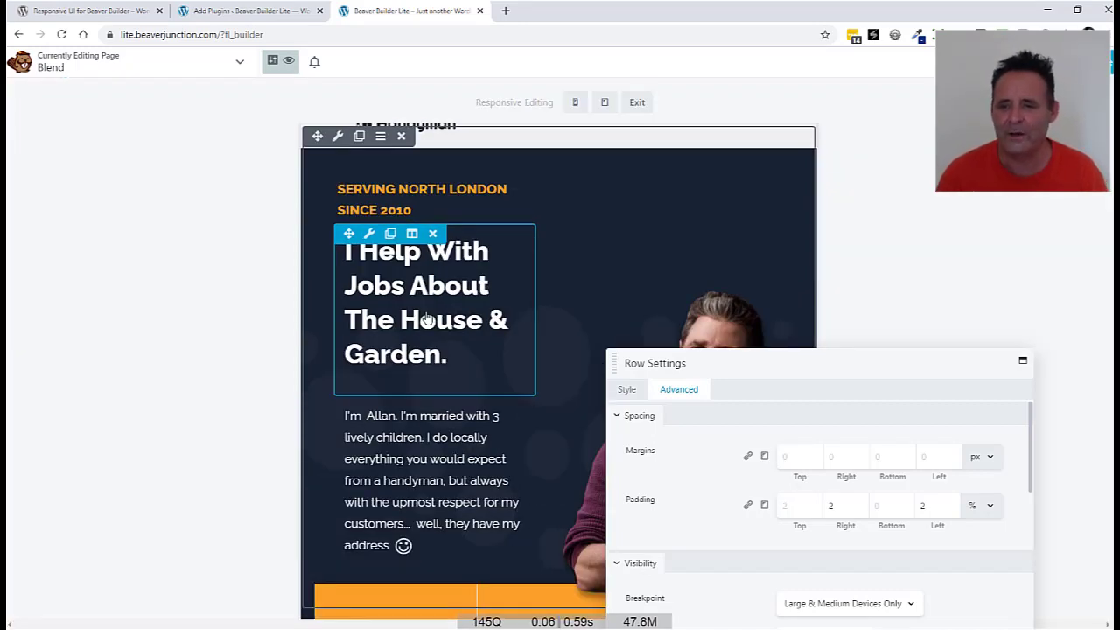
{"action": "key", "text": "r"}
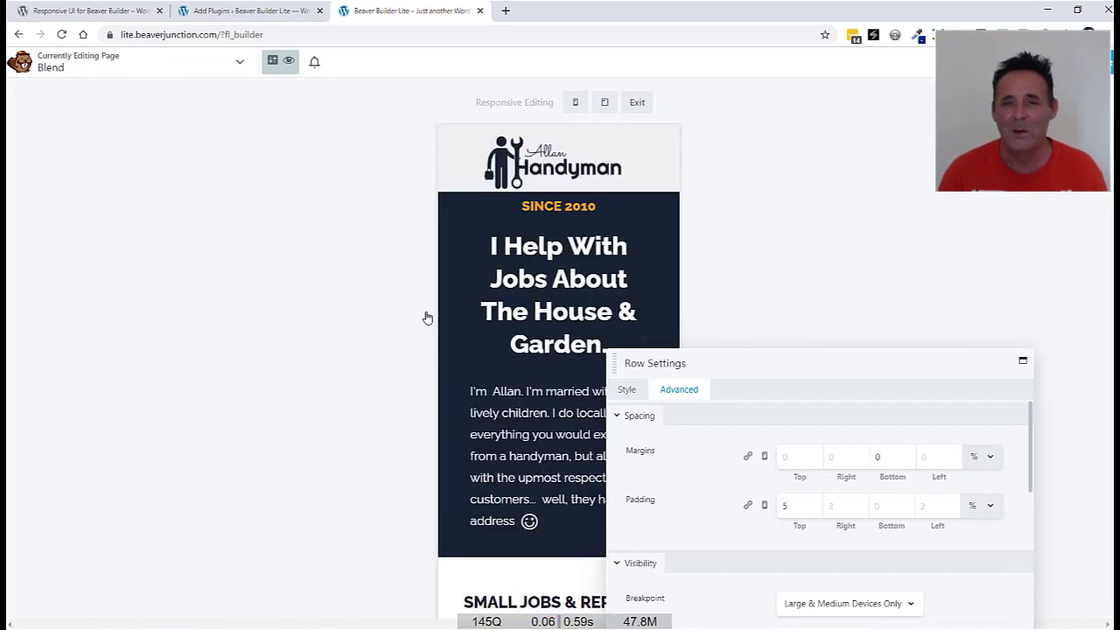
{"action": "left_click", "coordinate": [637, 103]}
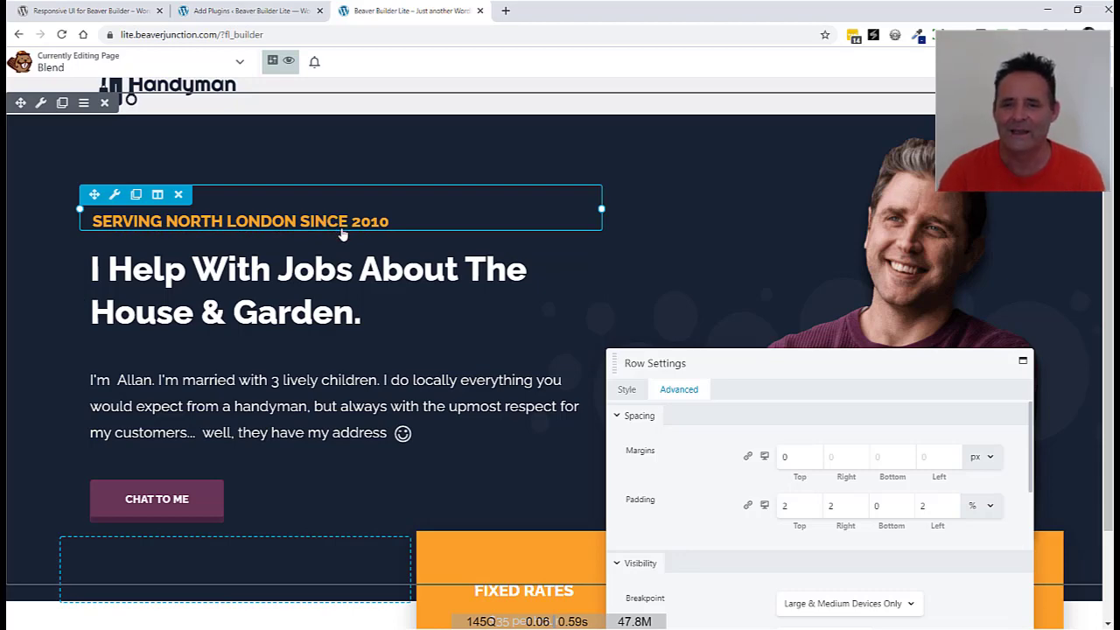
{"action": "left_click", "coordinate": [247, 12]}
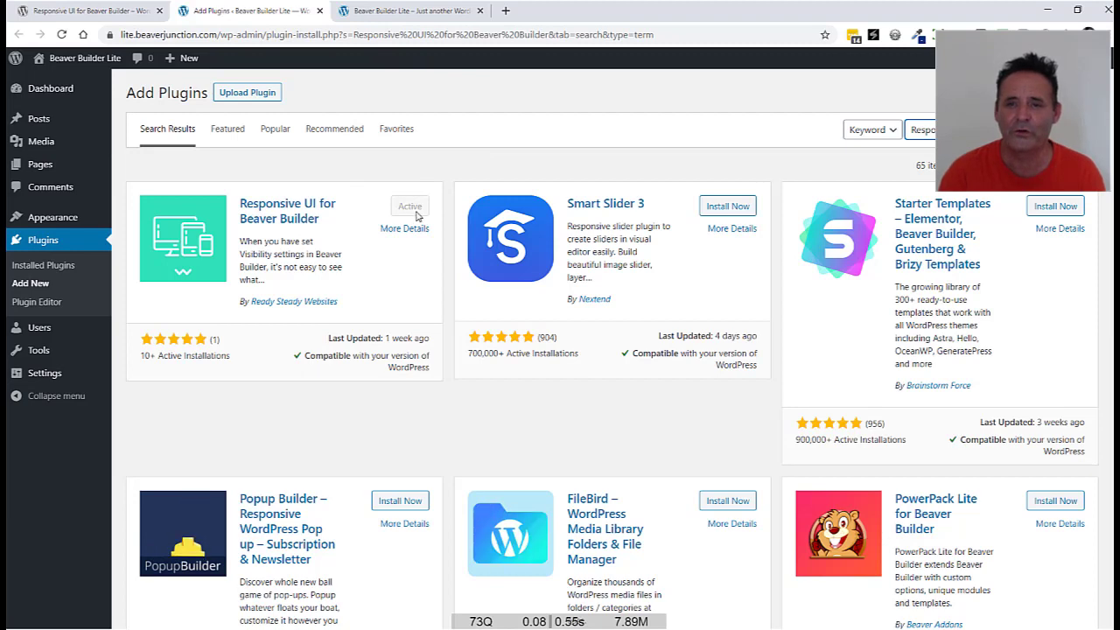
Back in the Blend editor, close Row Settings without saving and switch on the Responsive UI outlines
{"action": "left_click", "coordinate": [379, 12]}
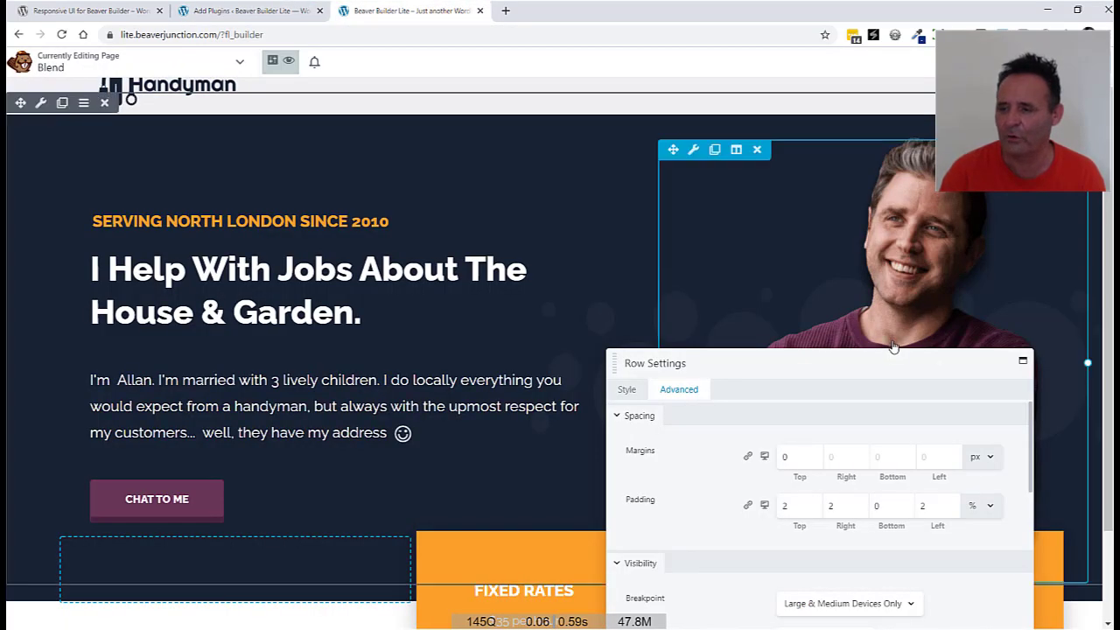
{"action": "left_click_drag", "start_coordinate": [893, 350], "coordinate": [773, 193]}
{"action": "left_click", "coordinate": [886, 565]}
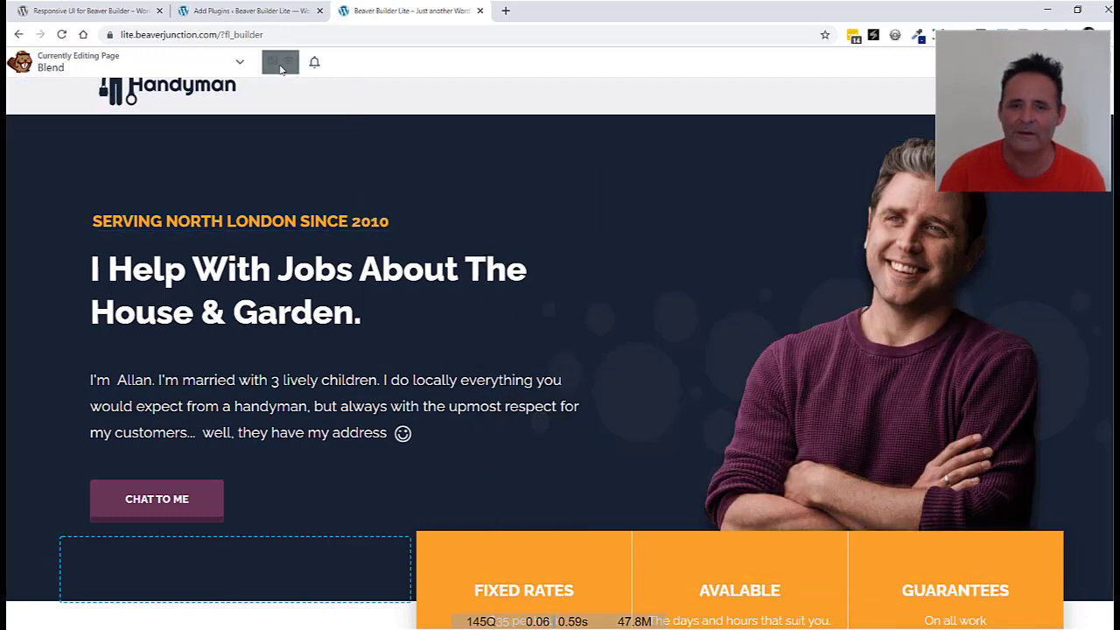
{"action": "left_click", "coordinate": [279, 65]}
Scroll through the Blend page checking the green visibility outlines, ending back at the hero
{"action": "scroll", "coordinate": [787, 350], "scroll_direction": "down", "scroll_amount": 1}
{"action": "scroll", "coordinate": [788, 350], "scroll_direction": "up", "scroll_amount": 2}
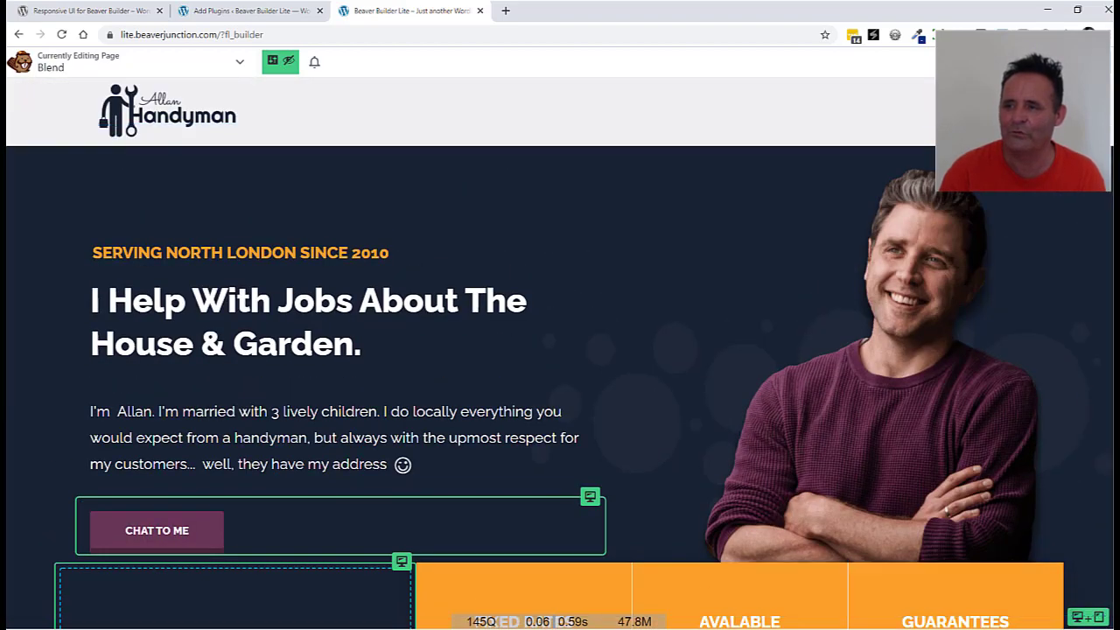
{"action": "scroll", "coordinate": [560, 350], "scroll_direction": "down", "scroll_amount": 8}
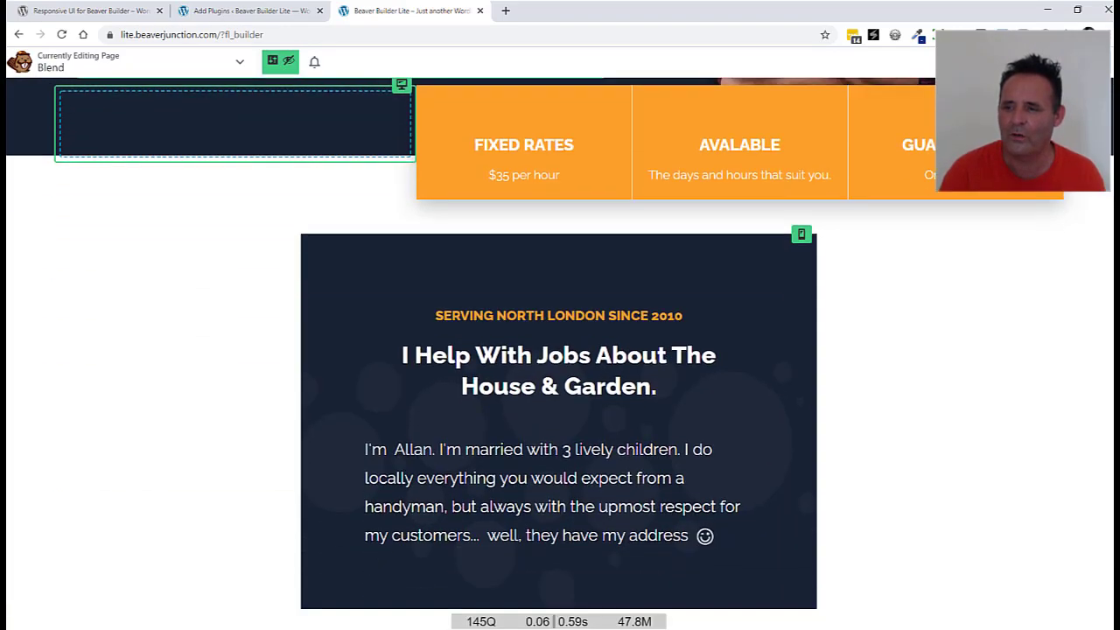
{"action": "scroll", "coordinate": [560, 350], "scroll_direction": "down", "scroll_amount": 14}
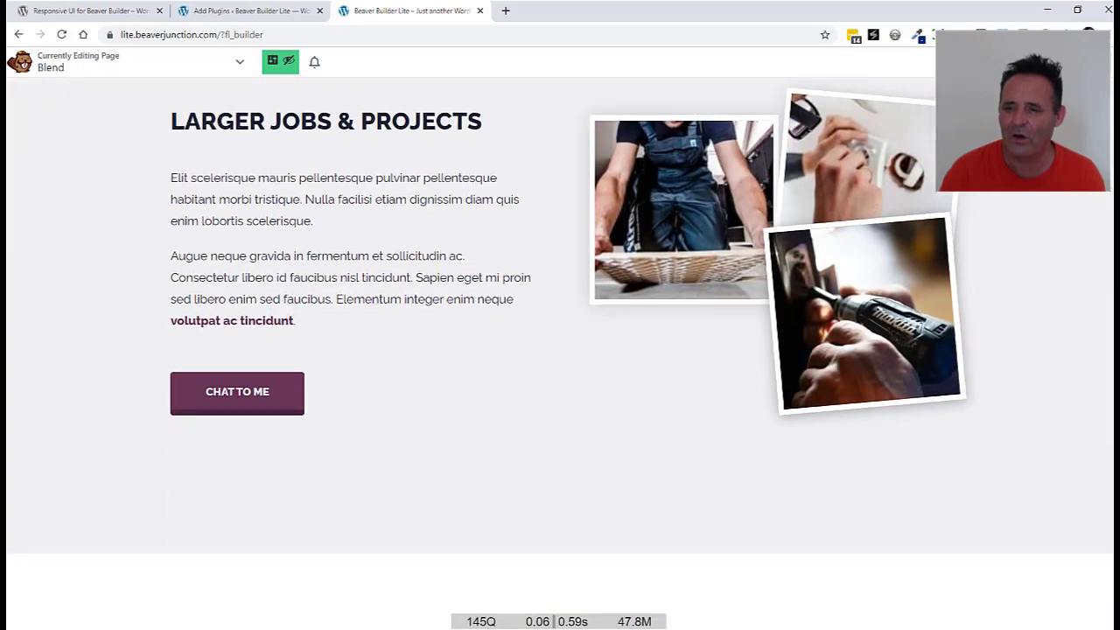
{"action": "scroll", "coordinate": [560, 350], "scroll_direction": "down", "scroll_amount": 12}
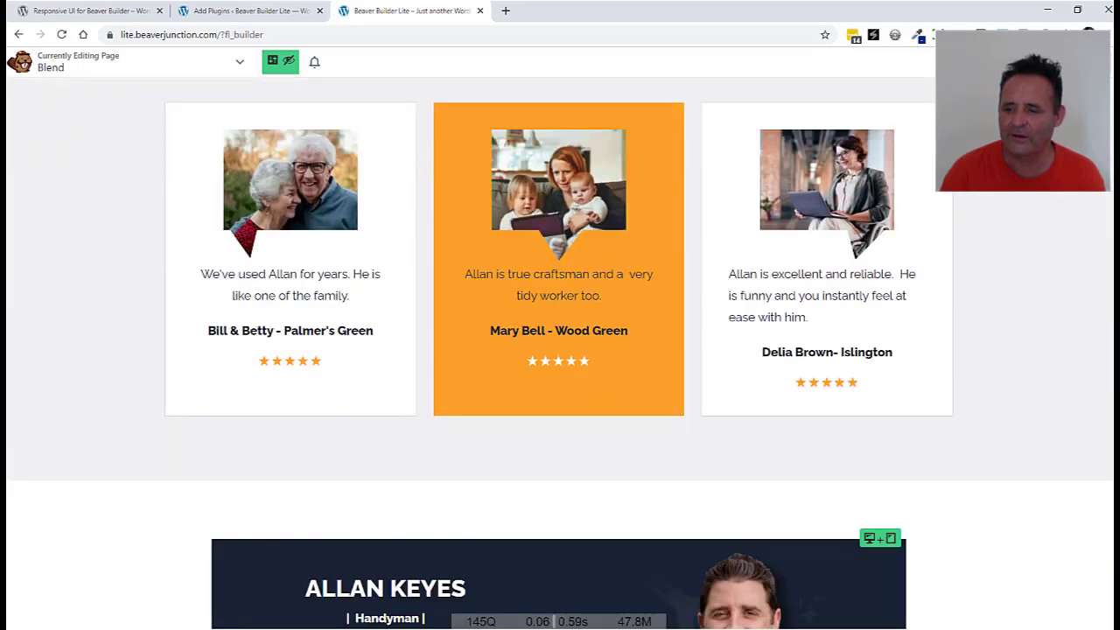
{"action": "scroll", "coordinate": [559, 350], "scroll_direction": "down", "scroll_amount": 3}
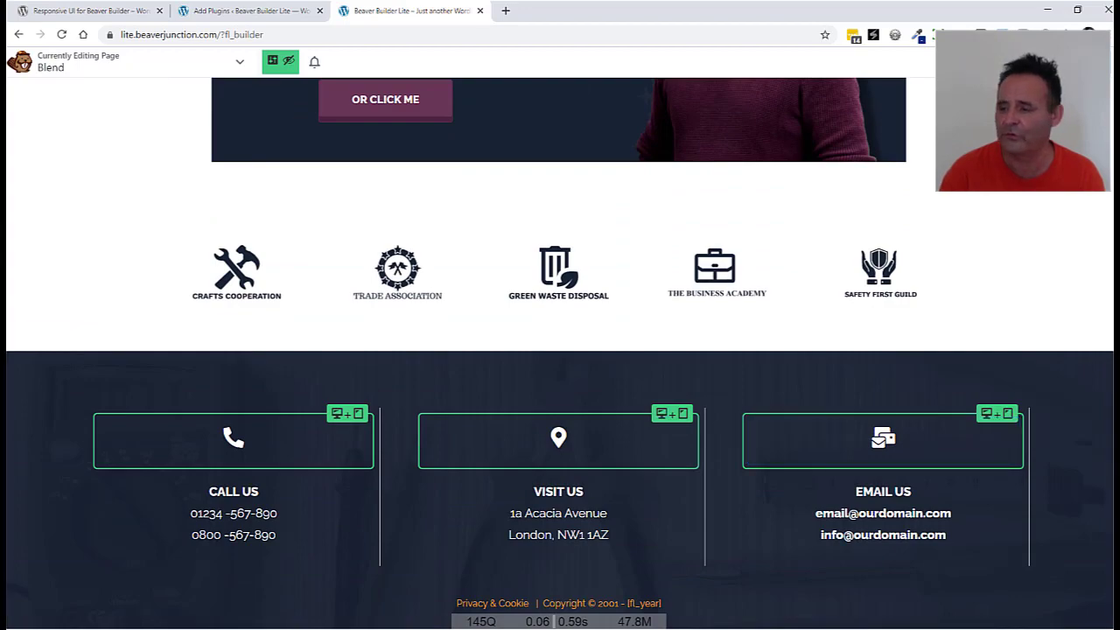
{"action": "scroll", "coordinate": [899, 512], "scroll_direction": "up", "scroll_amount": 7}
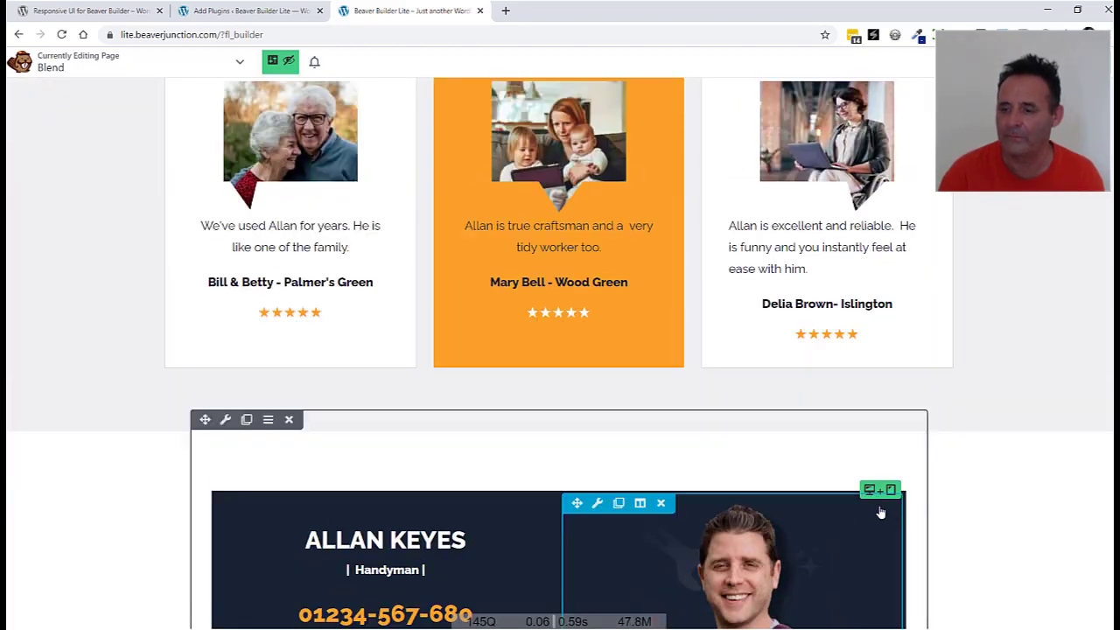
{"action": "scroll", "coordinate": [1102, 264], "scroll_direction": "up", "scroll_amount": 10}
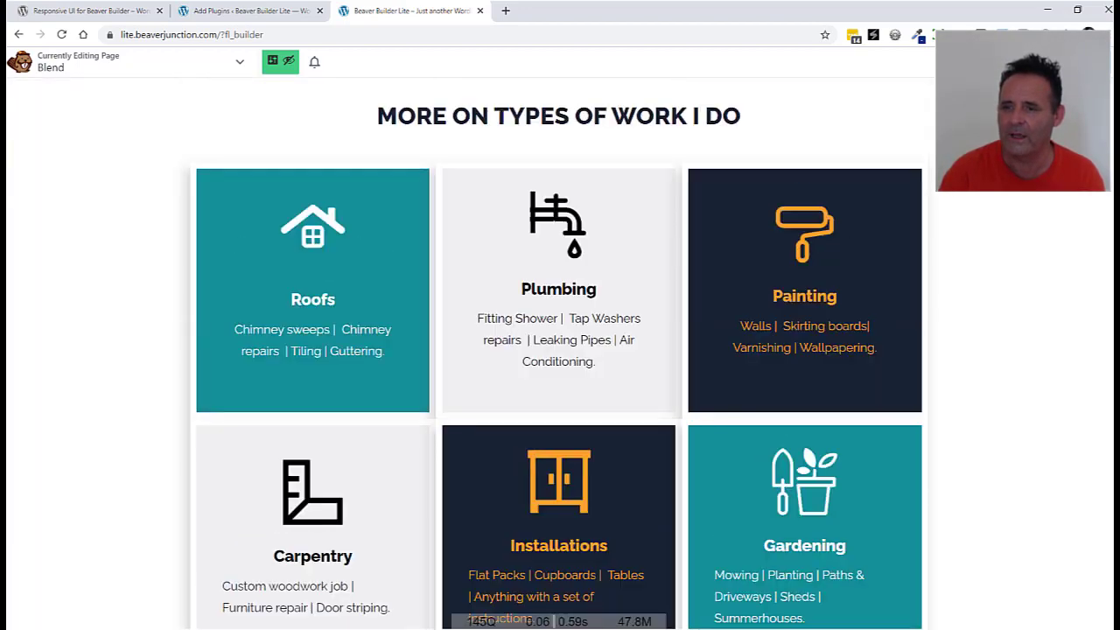
{"action": "scroll", "coordinate": [1103, 264], "scroll_direction": "up", "scroll_amount": 10}
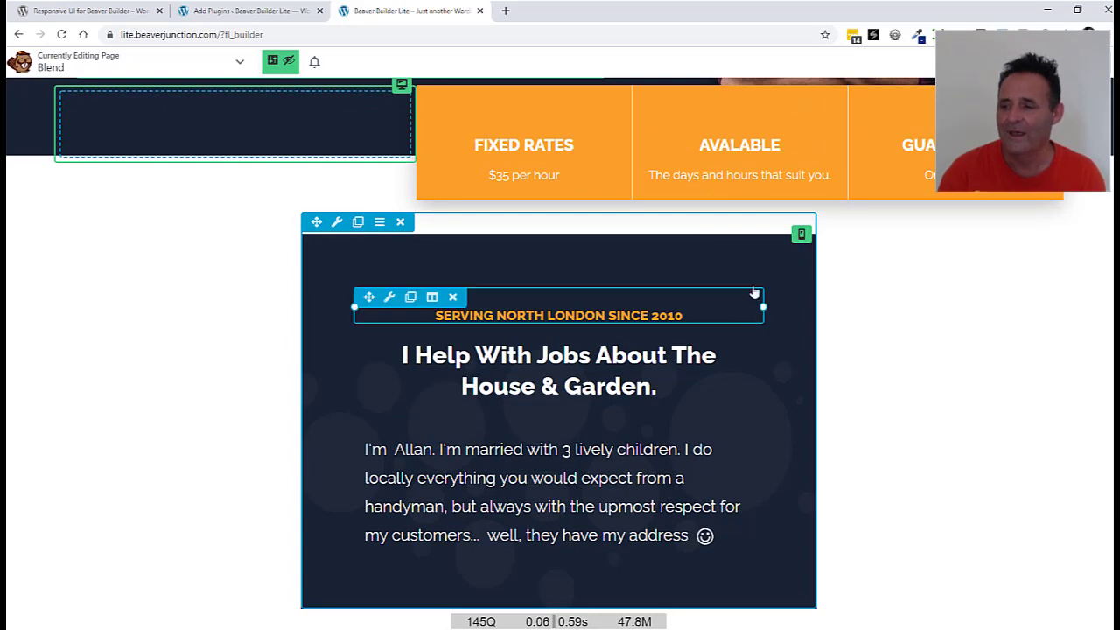
{"action": "scroll", "coordinate": [560, 350], "scroll_direction": "up", "scroll_amount": 4}
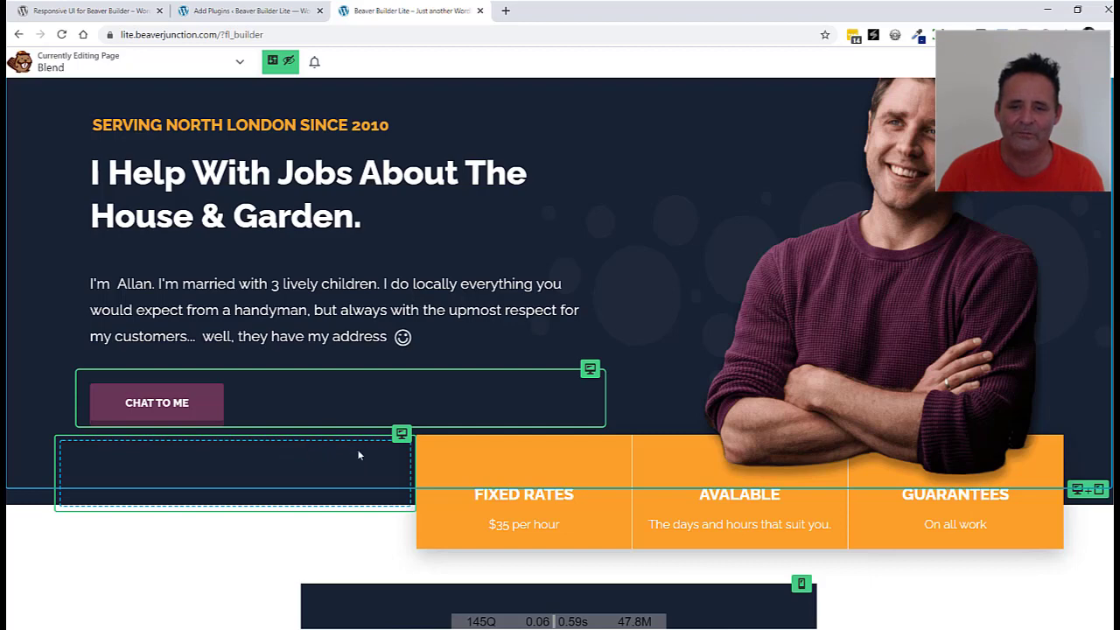
{"action": "mouse_move", "coordinate": [420, 385]}
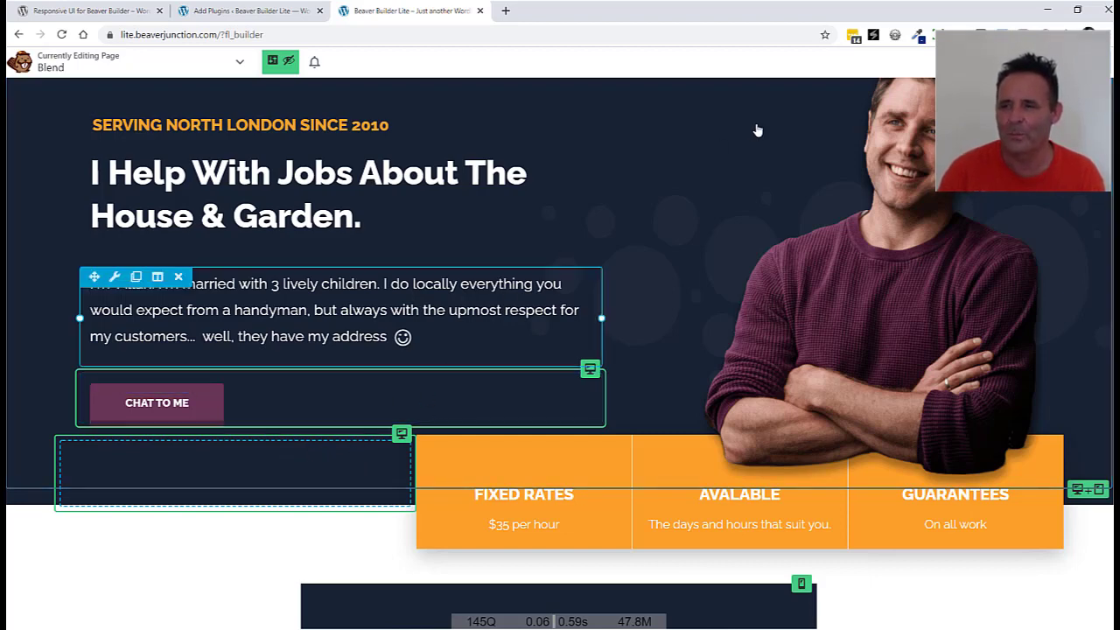
{"action": "left_click", "coordinate": [1075, 12]}
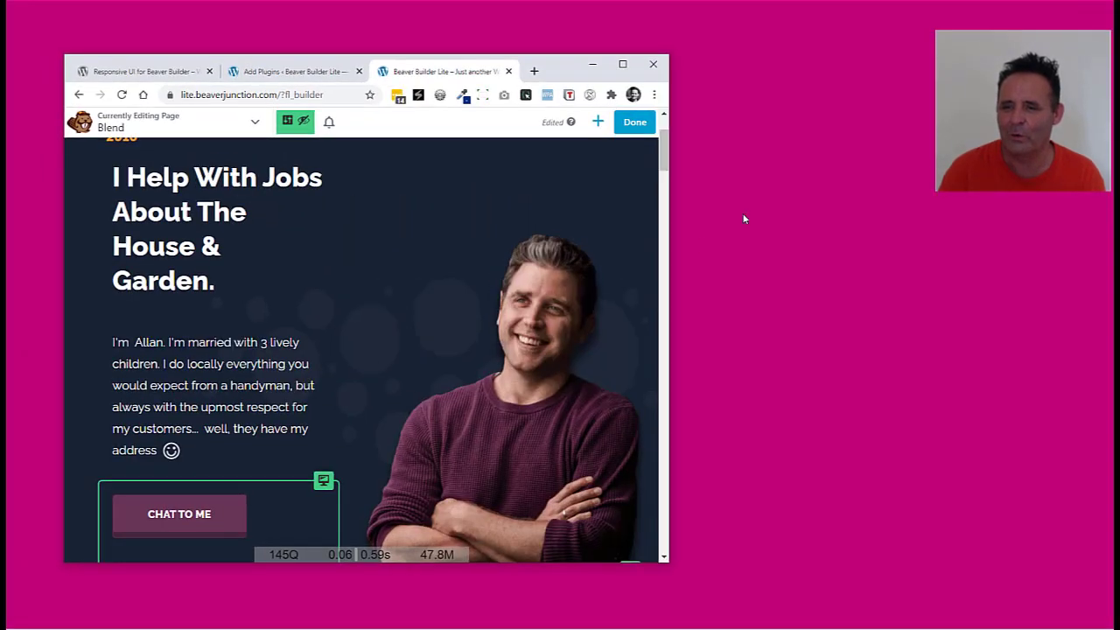
{"action": "left_click_drag", "start_coordinate": [665, 251], "coordinate": [933, 169]}
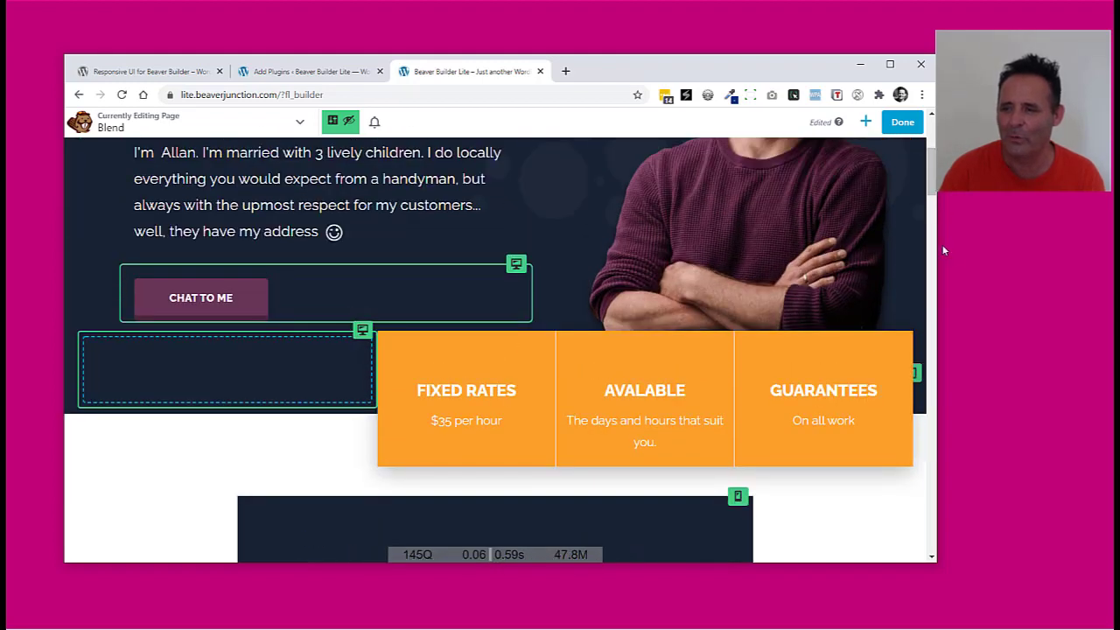
{"action": "left_click_drag", "start_coordinate": [941, 252], "coordinate": [711, 264]}
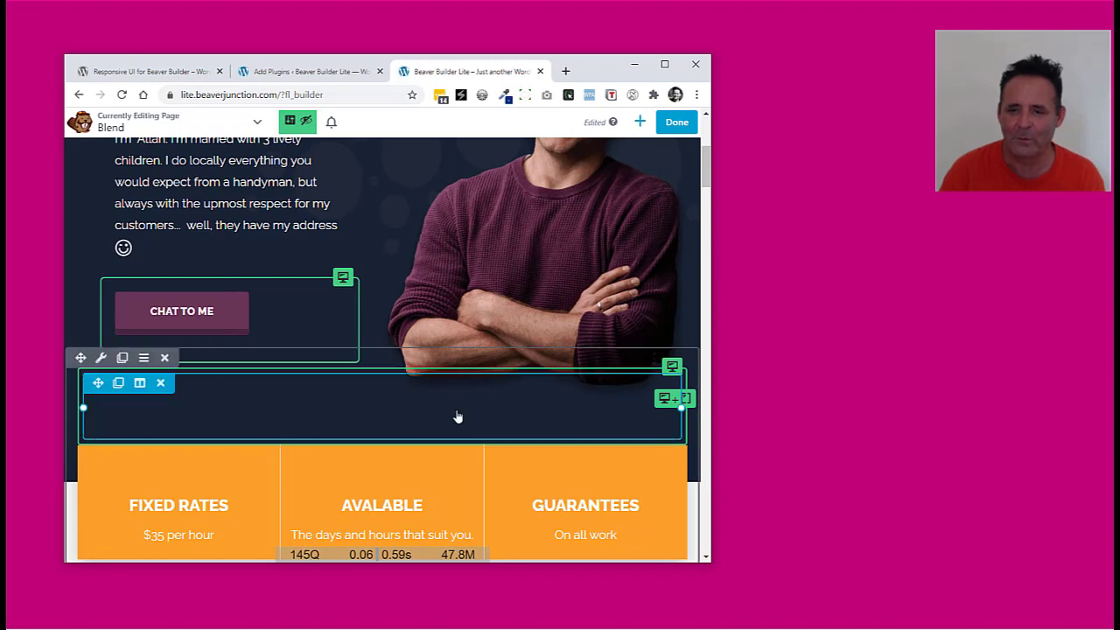
{"action": "left_click", "coordinate": [297, 122]}
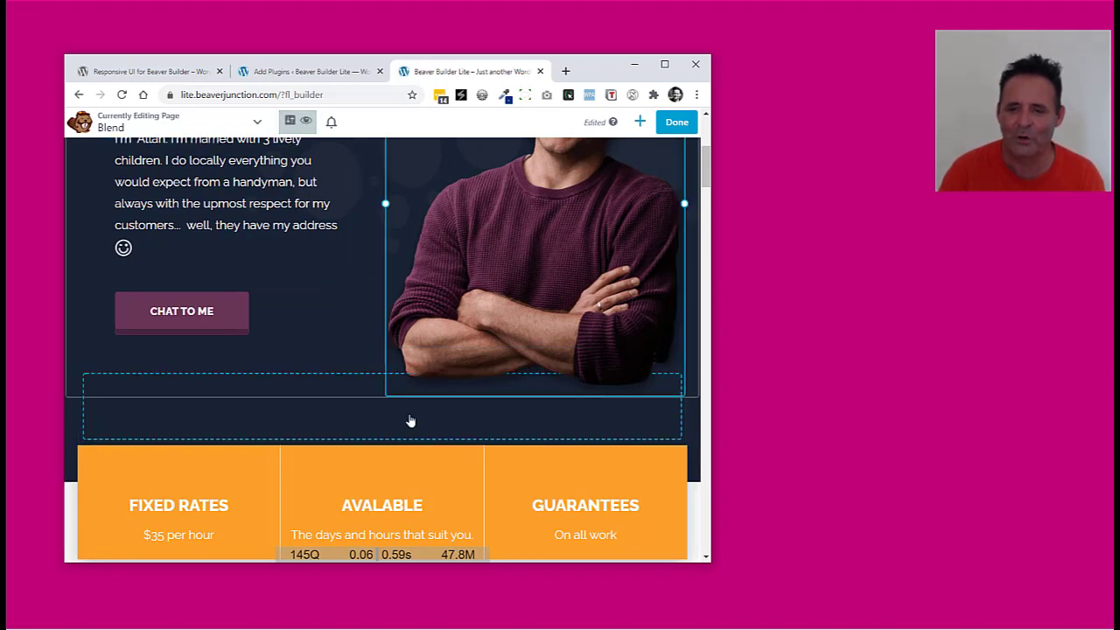
{"action": "mouse_move", "coordinate": [410, 420]}
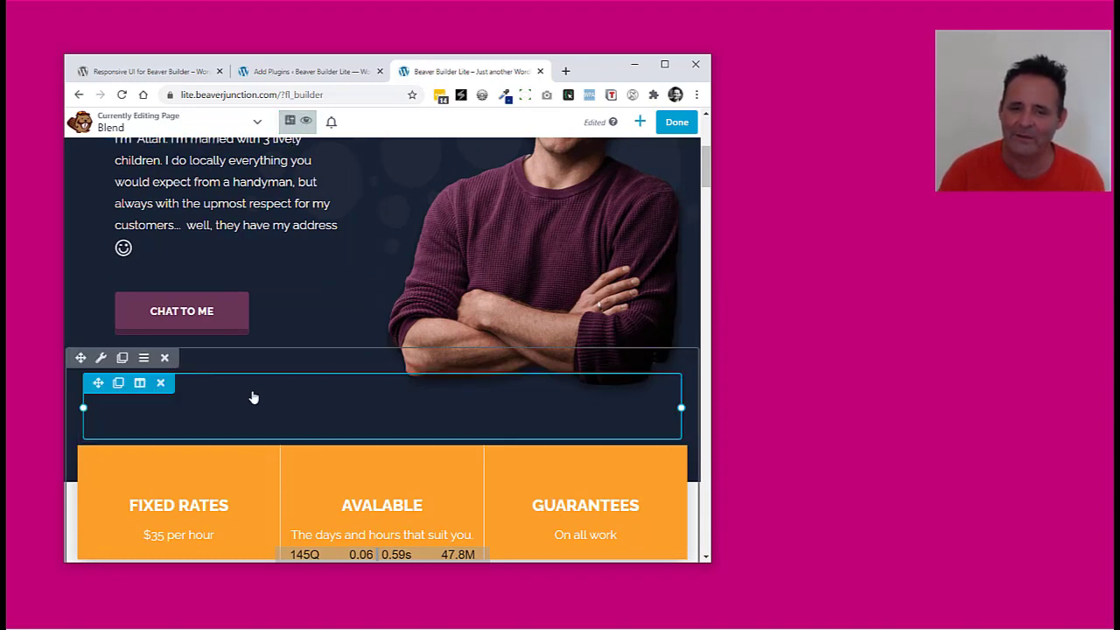
{"action": "left_click", "coordinate": [161, 383]}
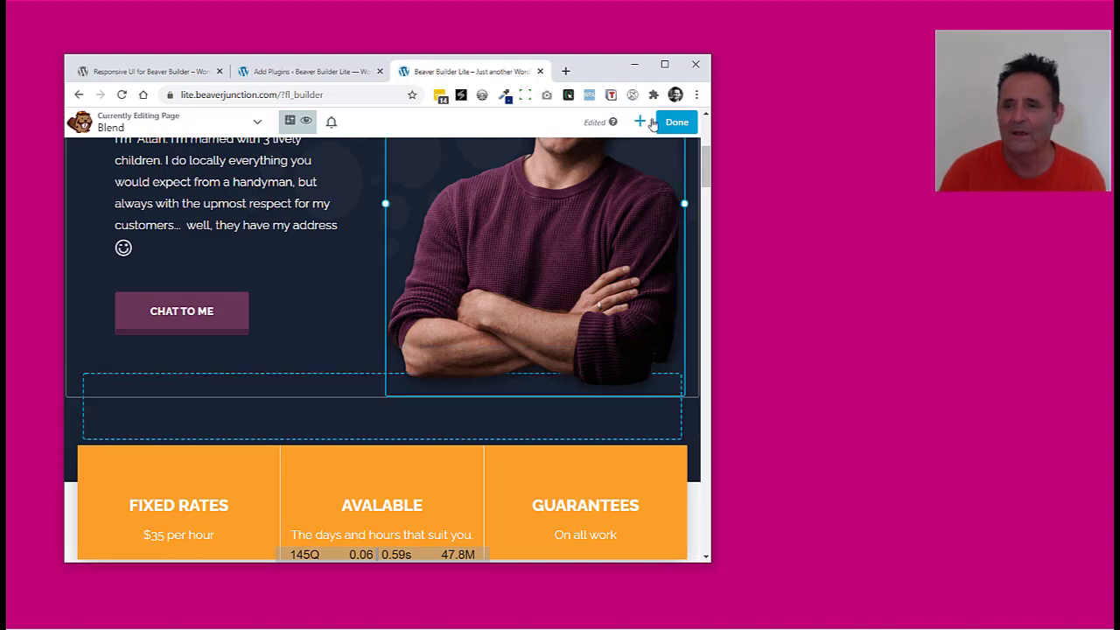
{"action": "left_click", "coordinate": [664, 64]}
{"action": "scroll", "coordinate": [1109, 175], "scroll_direction": "up", "scroll_amount": 4}
{"action": "left_click", "coordinate": [280, 60]}
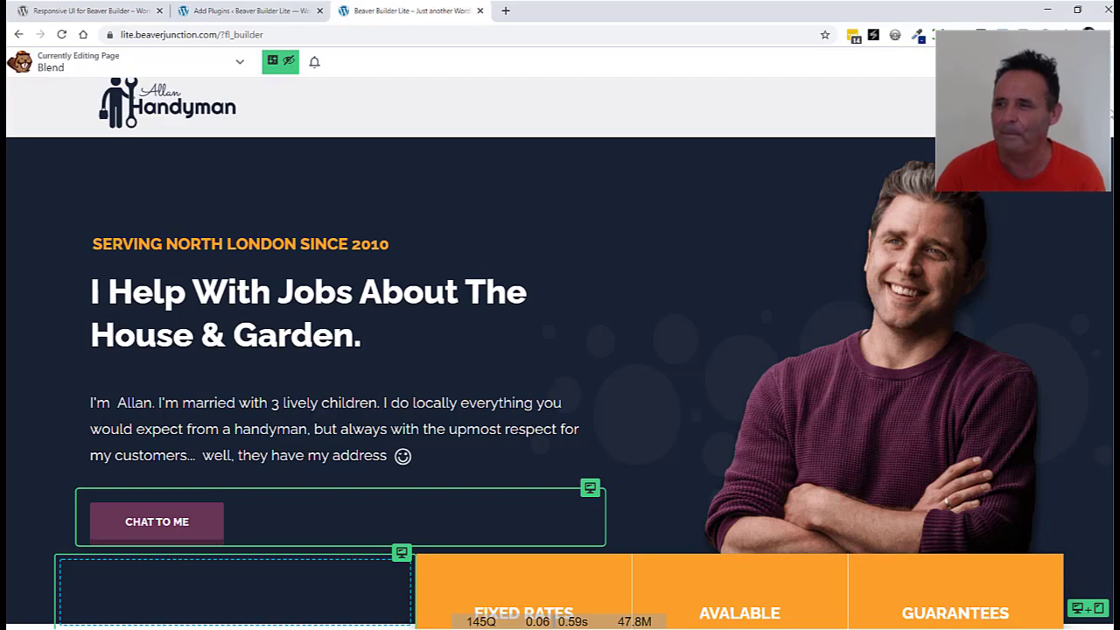
{"action": "scroll", "coordinate": [537, 146], "scroll_direction": "down", "scroll_amount": 10}
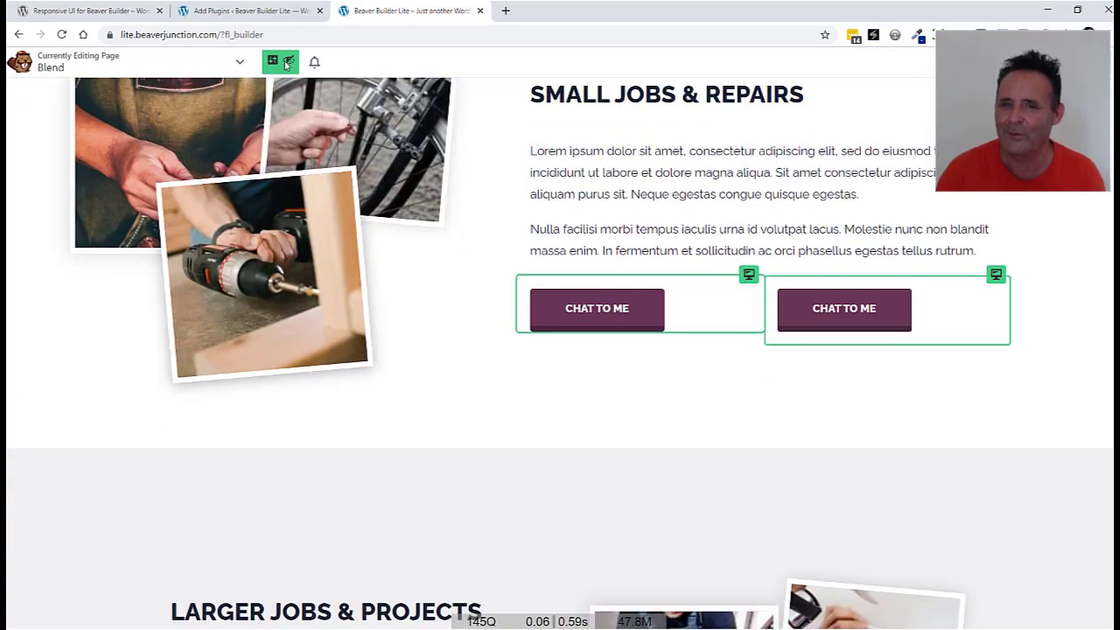
{"action": "left_click", "coordinate": [288, 61]}
{"action": "scroll", "coordinate": [560, 350], "scroll_direction": "down", "scroll_amount": 2}
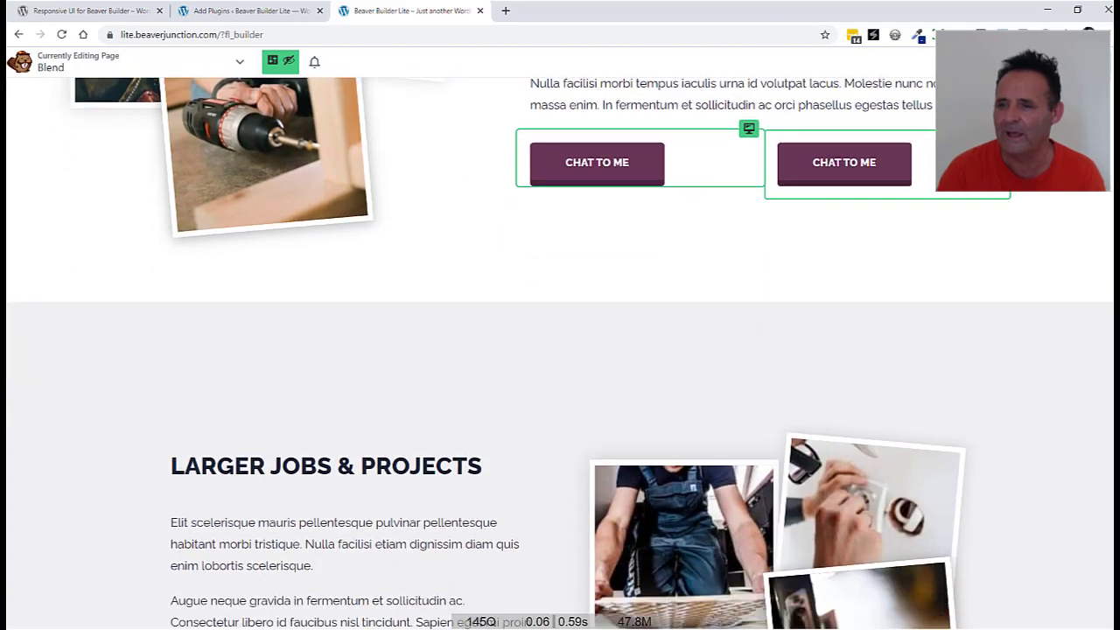
{"action": "scroll", "coordinate": [560, 350], "scroll_direction": "up", "scroll_amount": 4}
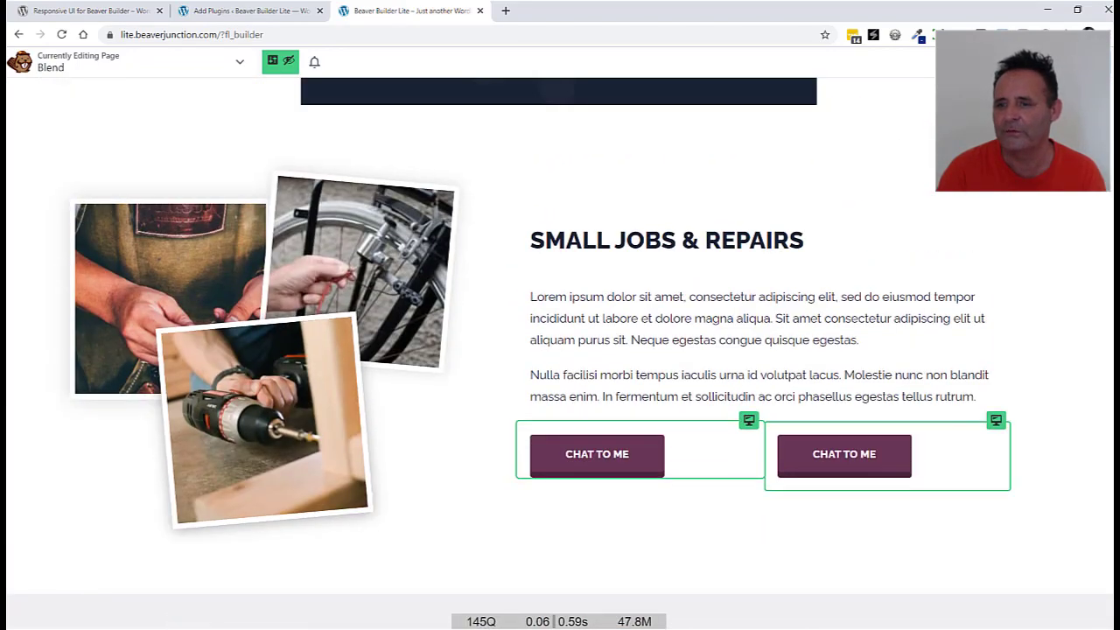
{"action": "scroll", "coordinate": [560, 350], "scroll_direction": "down", "scroll_amount": 3}
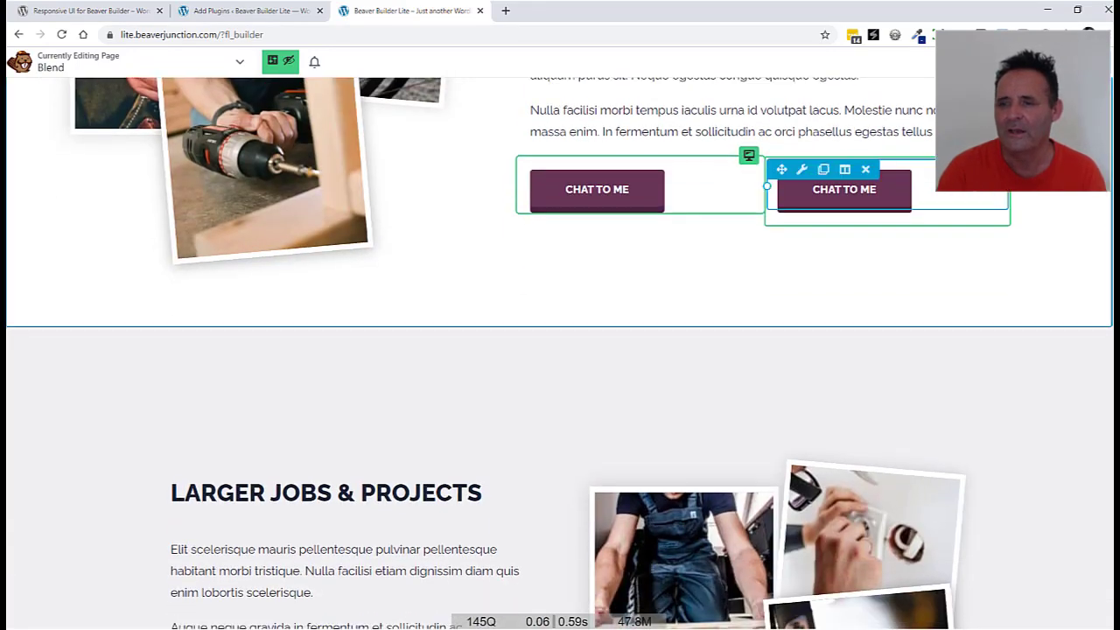
{"action": "mouse_move", "coordinate": [705, 177]}
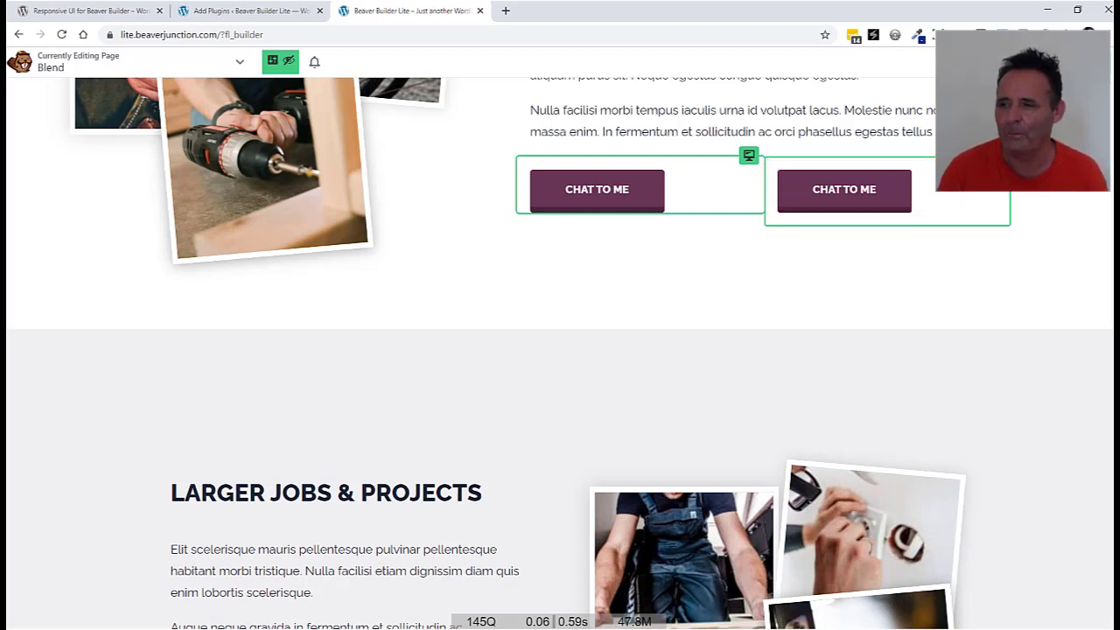
{"action": "scroll", "coordinate": [560, 354], "scroll_direction": "up", "scroll_amount": 10}
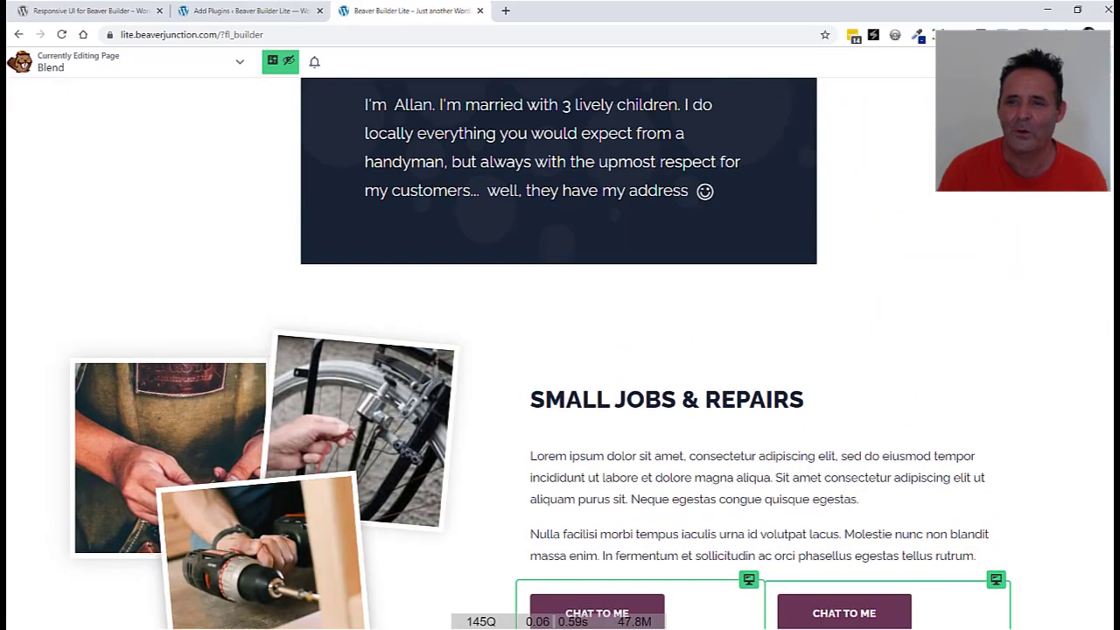
{"action": "scroll", "coordinate": [560, 353], "scroll_direction": "up", "scroll_amount": 5}
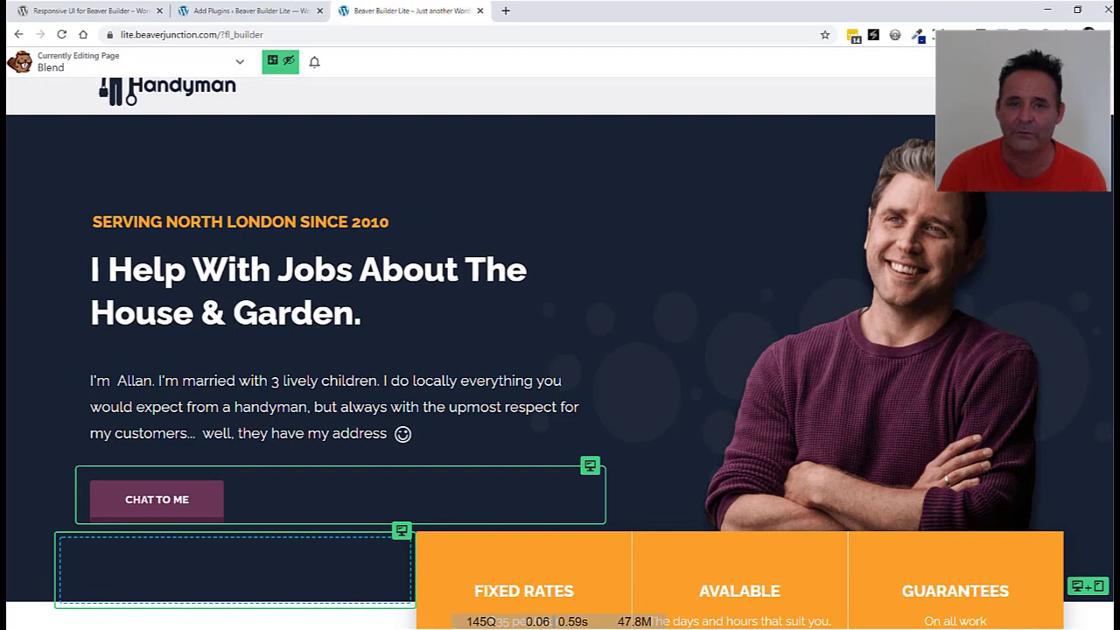
{"action": "scroll", "coordinate": [560, 354], "scroll_direction": "up", "scroll_amount": 1}
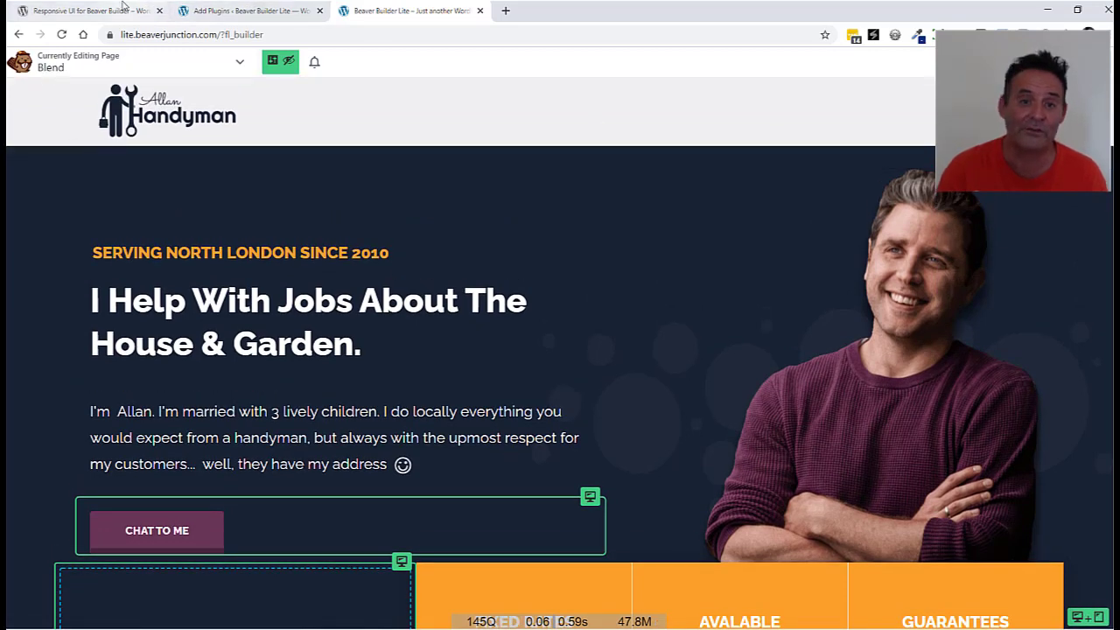
Return to the plugin's wordpress.org page and scroll down to the How does it work FAQ
{"action": "left_click", "coordinate": [124, 8]}
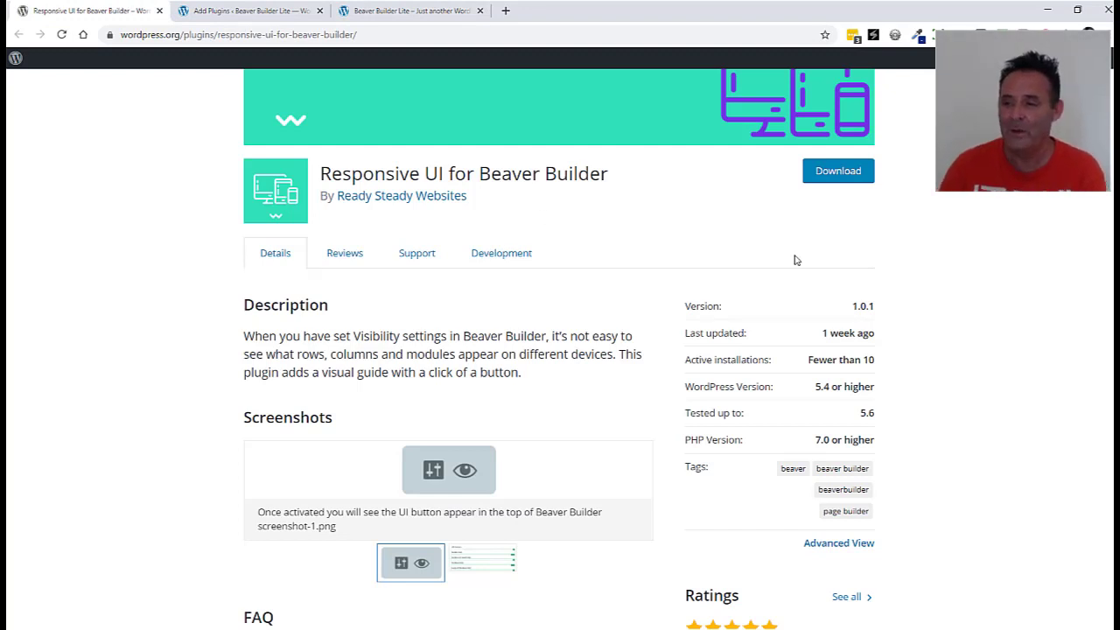
{"action": "scroll", "coordinate": [560, 350], "scroll_direction": "down", "scroll_amount": 3}
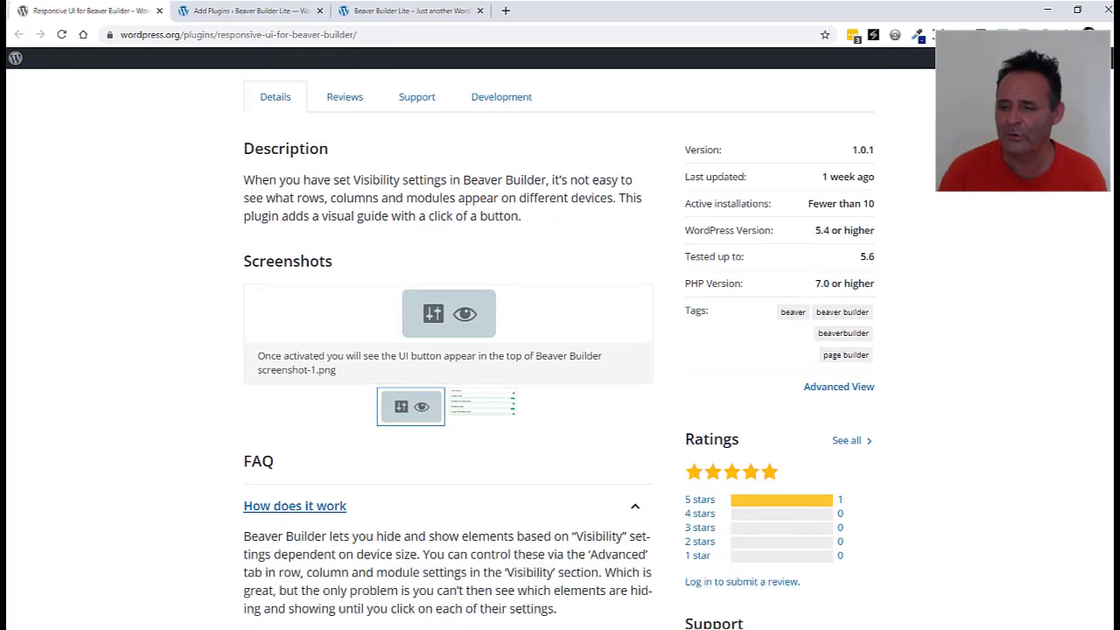